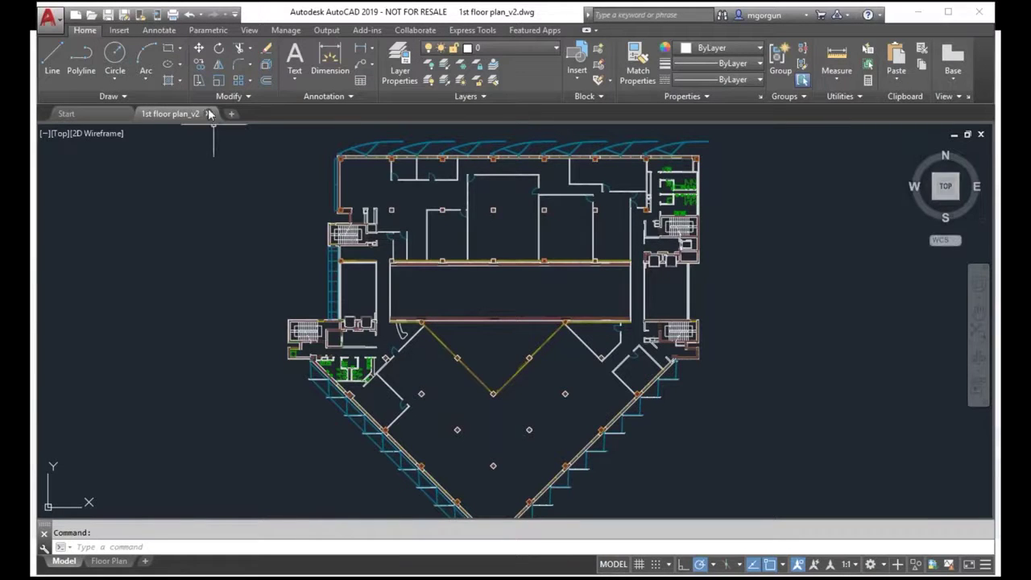
# - Close 1st floor plan_v2 and open Villa Project.dwg at its FRONT ELEVATION layout
pyautogui.click(209, 113)
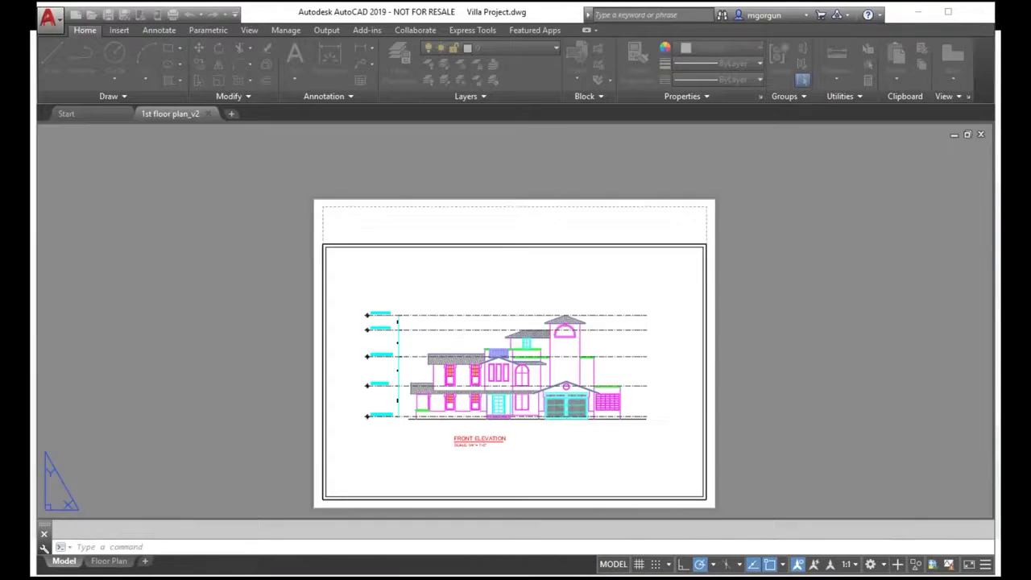
pyautogui.click(500, 308)
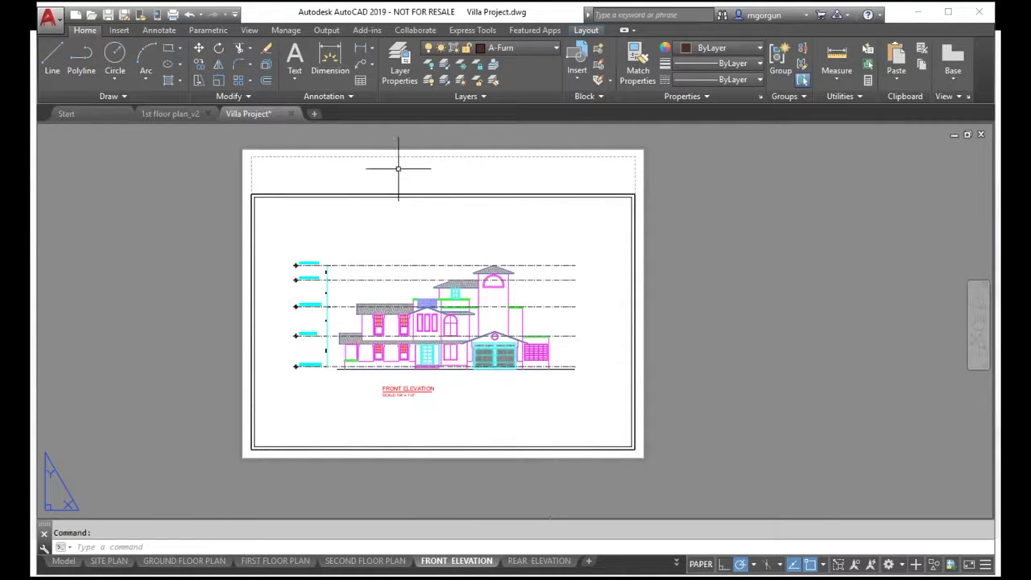
# - Delete the old Villa Project-Front Elevation shared view from the Shared Views palette
pyautogui.click(424, 33)
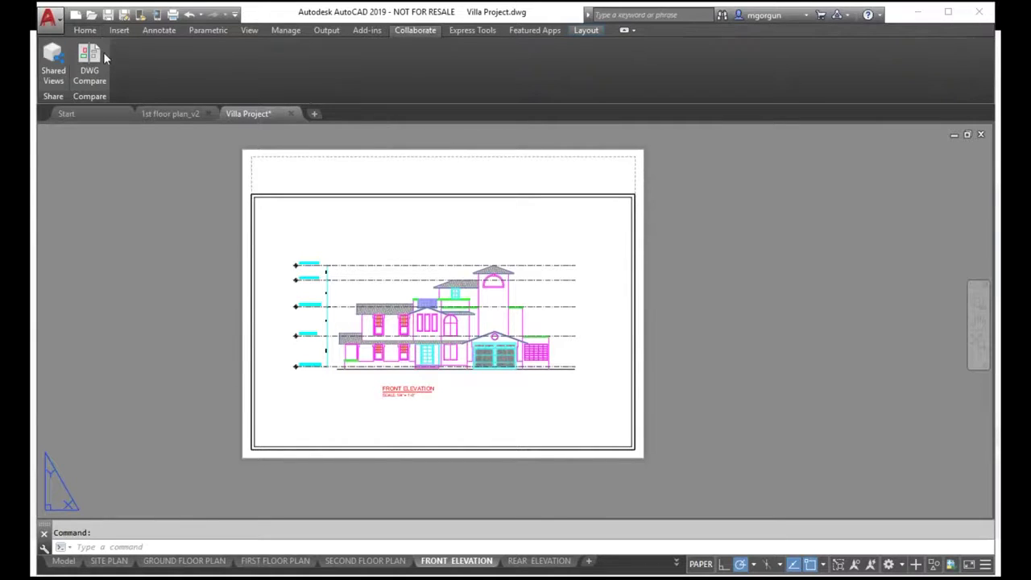
pyautogui.click(53, 69)
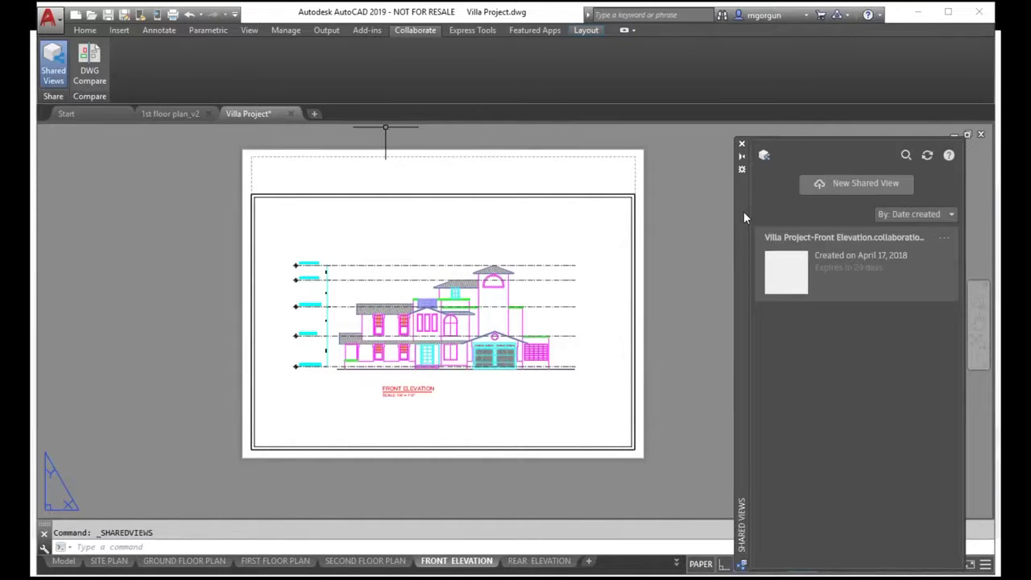
pyautogui.moveTo(743, 212); pyautogui.dragTo(738, 157)
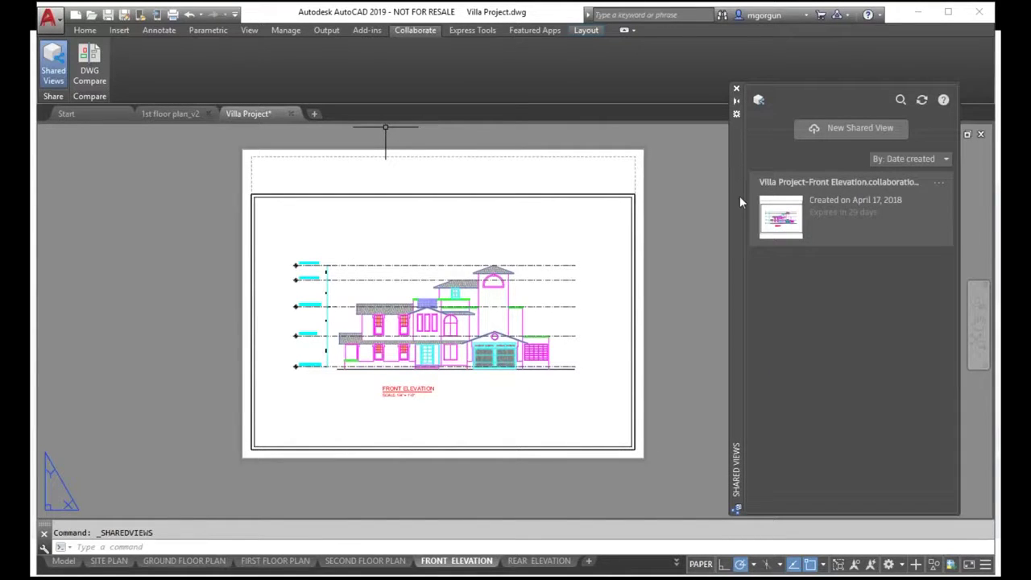
pyautogui.click(938, 184)
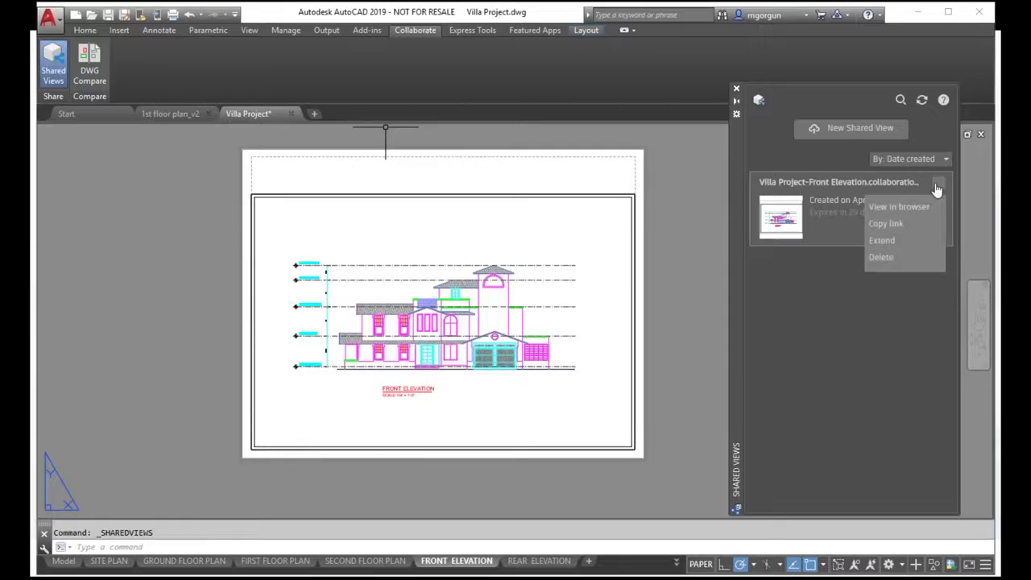
pyautogui.click(882, 258)
pyautogui.click(867, 201)
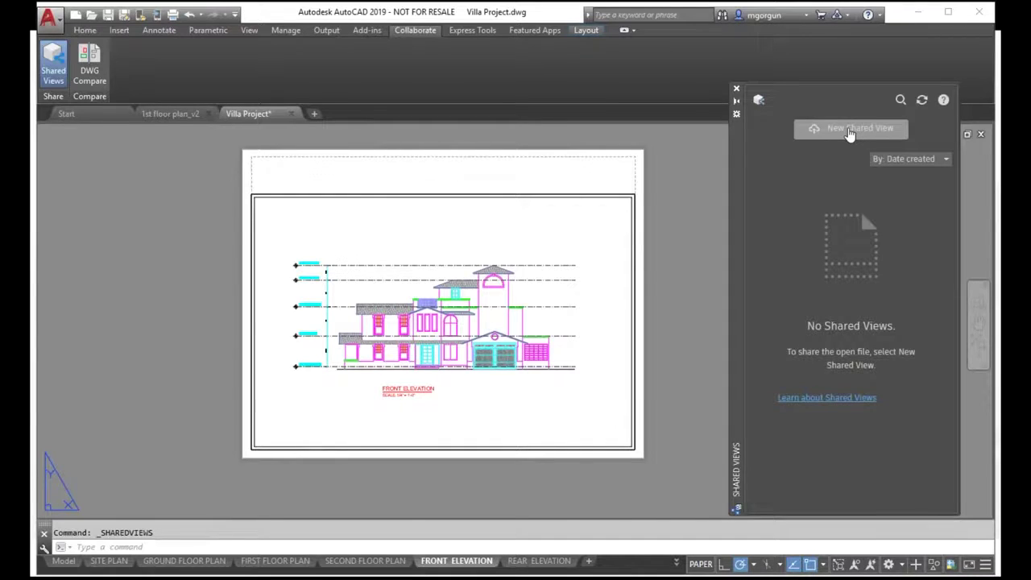
# - Share only the current FRONT ELEVATION view under the name Villa Project
pyautogui.click(850, 131)
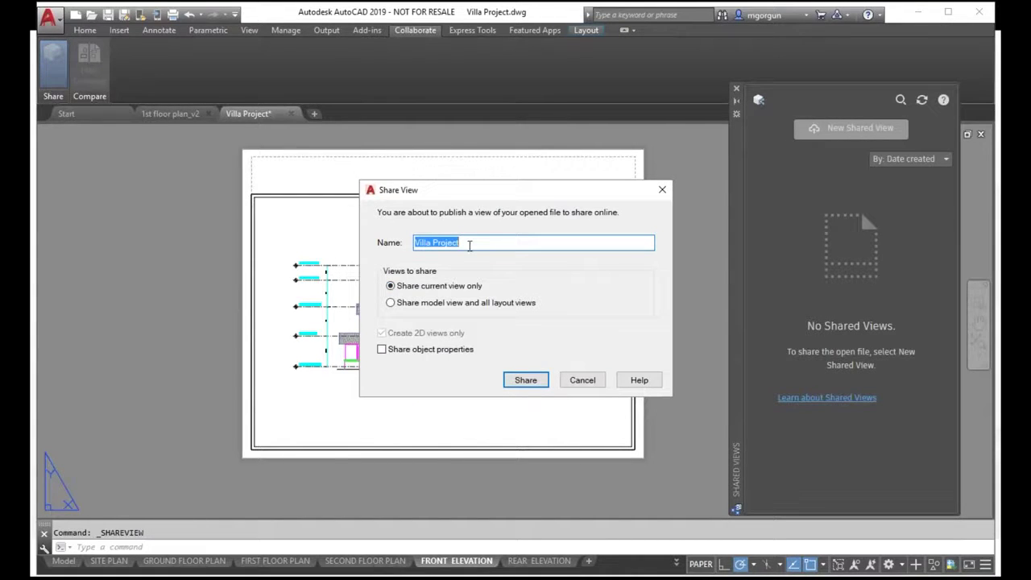
pyautogui.click(472, 244)
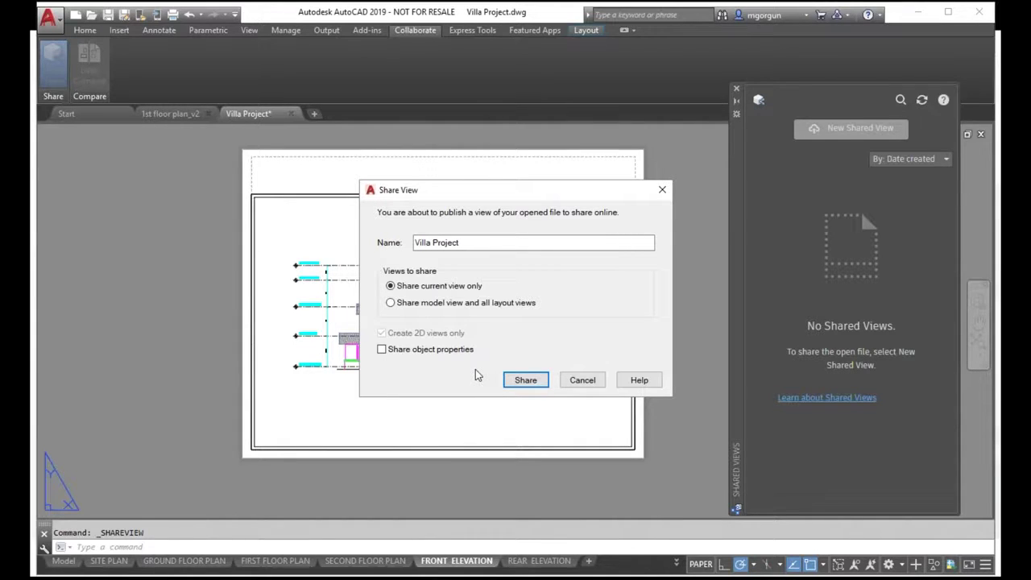
pyautogui.click(524, 382)
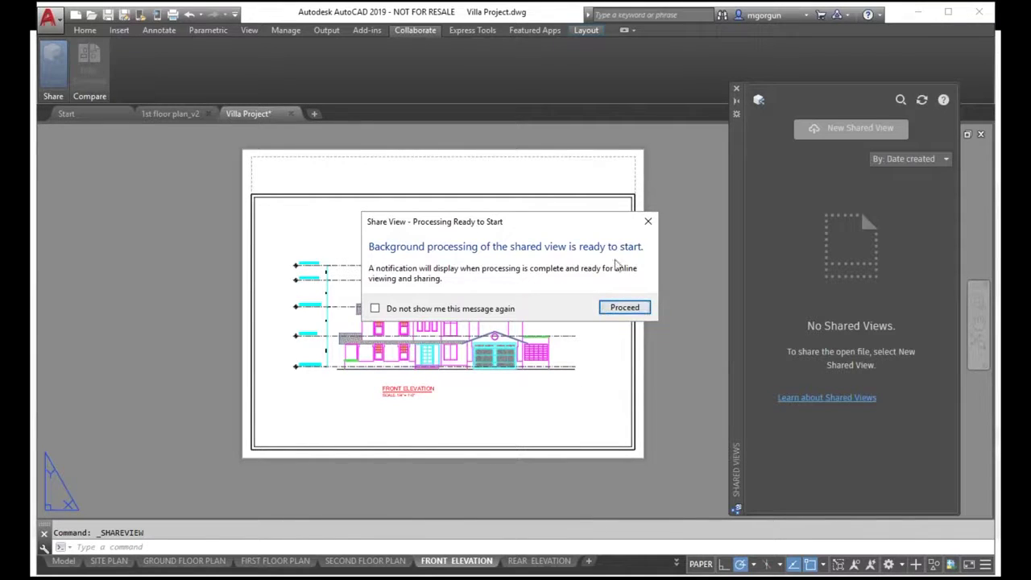
pyautogui.click(625, 310)
# - Refresh until Villa Project.collaboration appears, then open it in Autodesk Viewer
pyautogui.moveTo(737, 154); pyautogui.dragTo(653, 145)
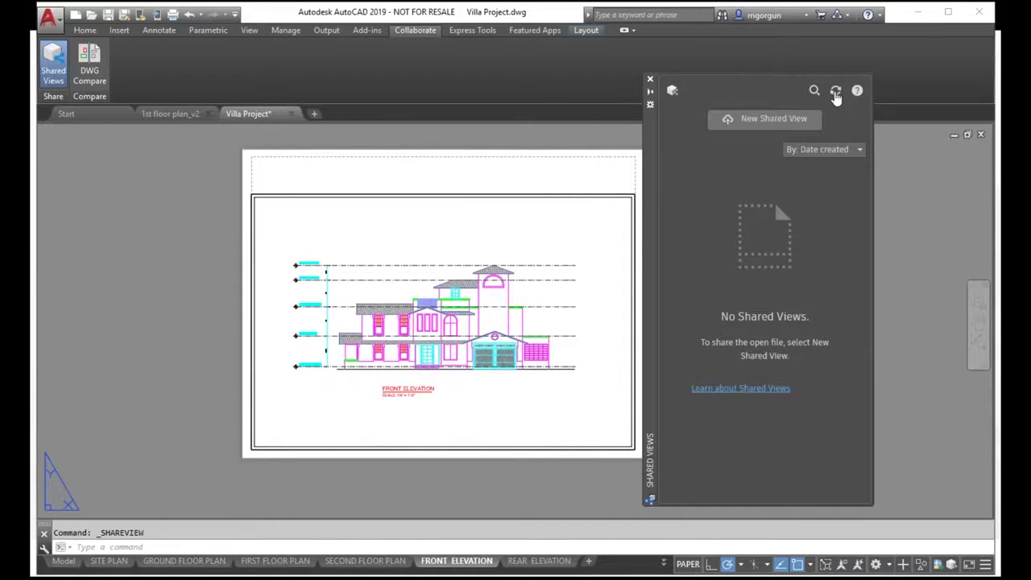
pyautogui.click(836, 91)
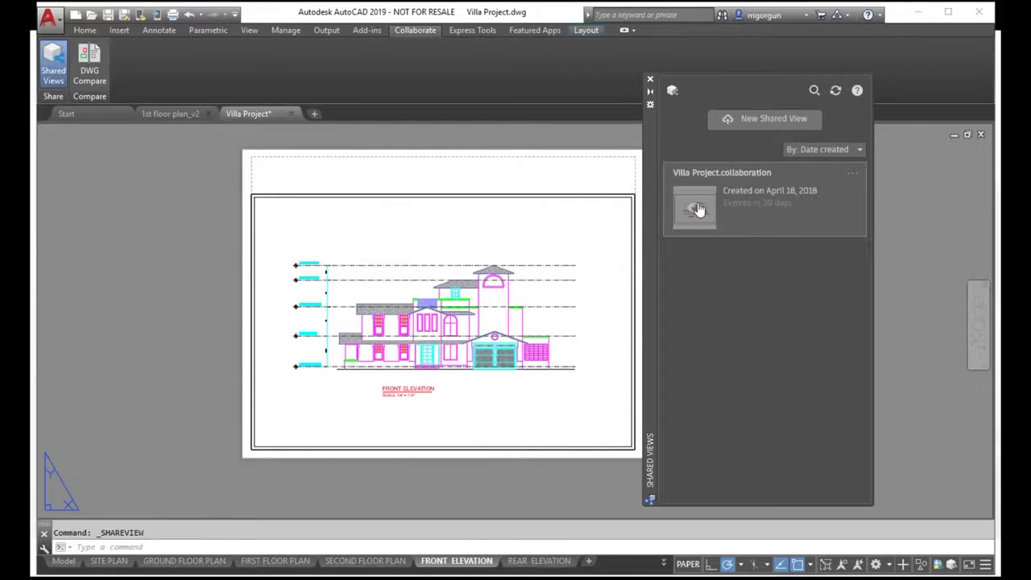
pyautogui.moveTo(695, 208)
pyautogui.click(701, 223)
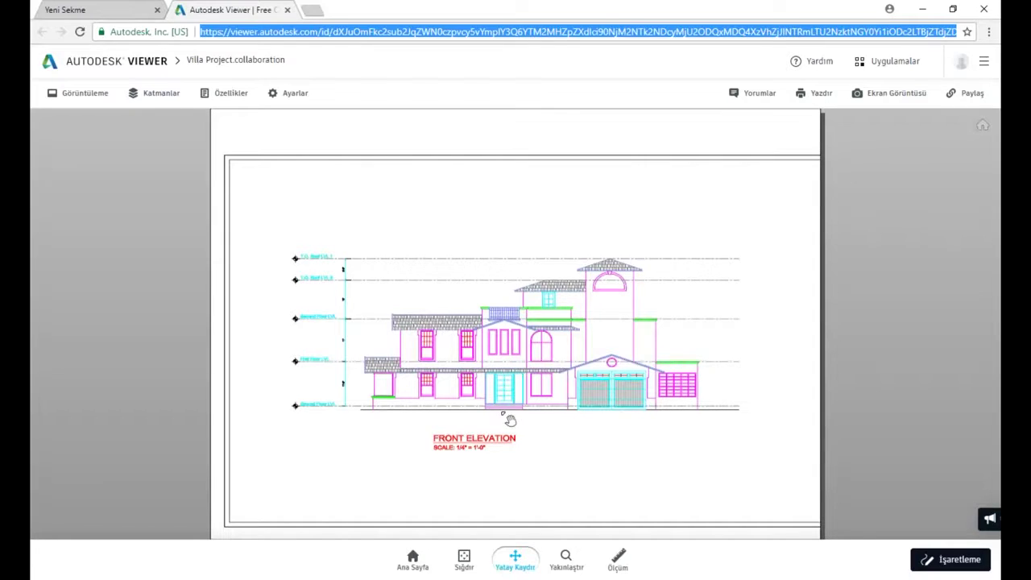
# - Browse the viewer's Sheets, Layers and Properties panels for the elevation
pyautogui.click(74, 95)
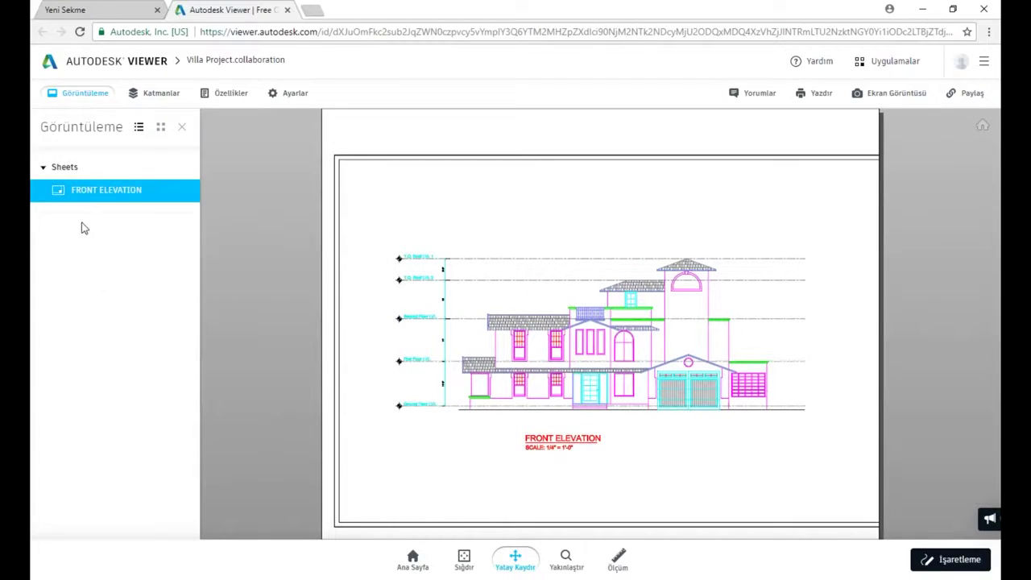
pyautogui.click(81, 94)
pyautogui.click(142, 94)
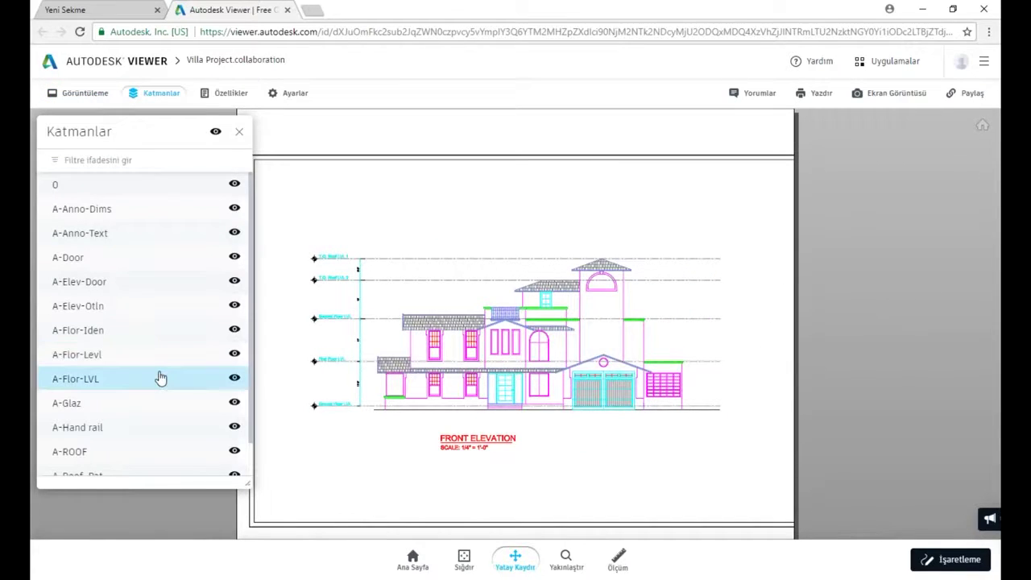
pyautogui.click(226, 93)
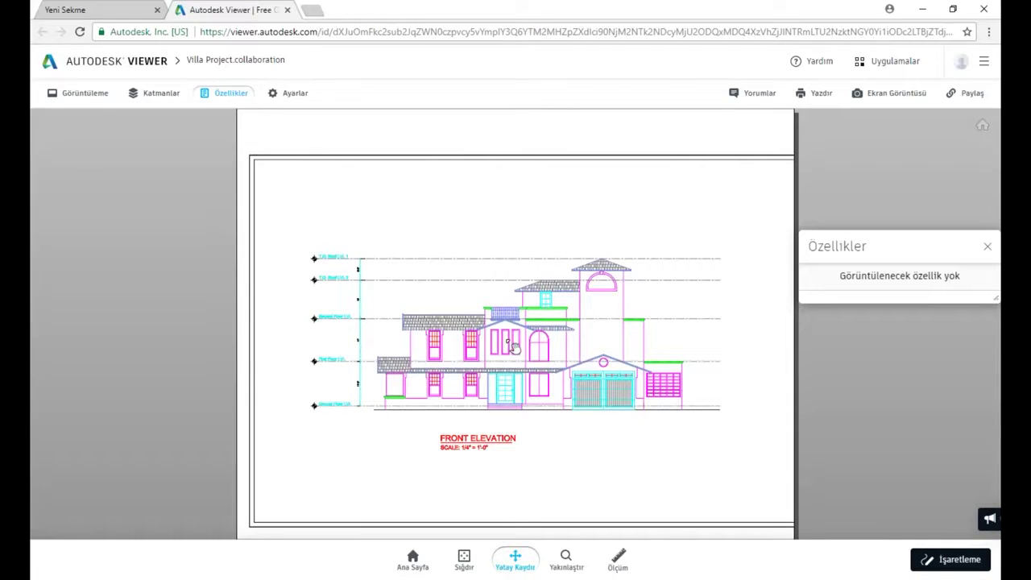
# - Zoom and pan across the villa elevation, then close the Properties panel
pyautogui.scroll(-2, 514, 346)
pyautogui.scroll(3, 504, 341)
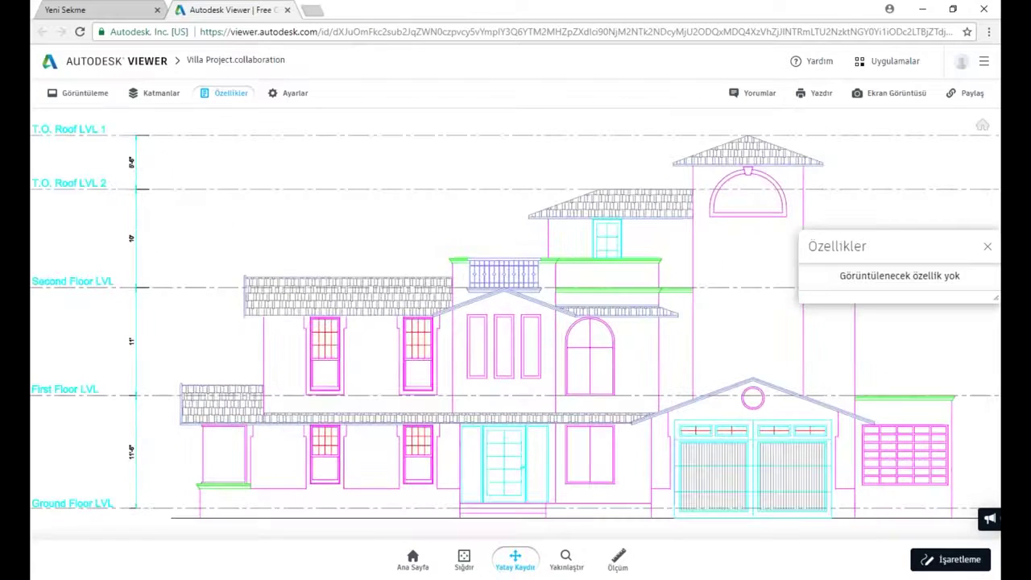
pyautogui.scroll(2, 597, 338)
pyautogui.moveTo(597, 338); pyautogui.dragTo(443, 323)
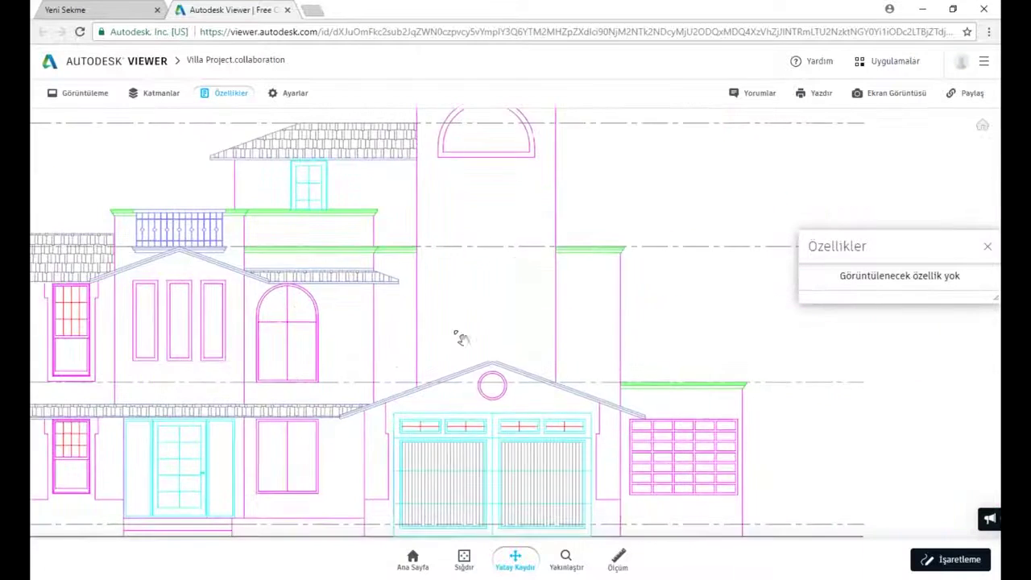
pyautogui.scroll(-3, 459, 329)
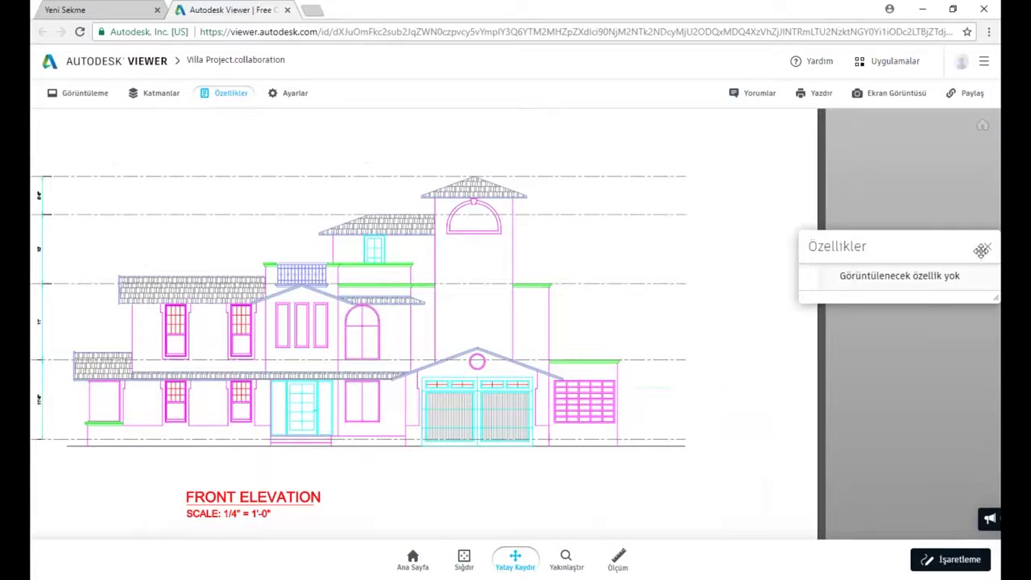
pyautogui.click(988, 246)
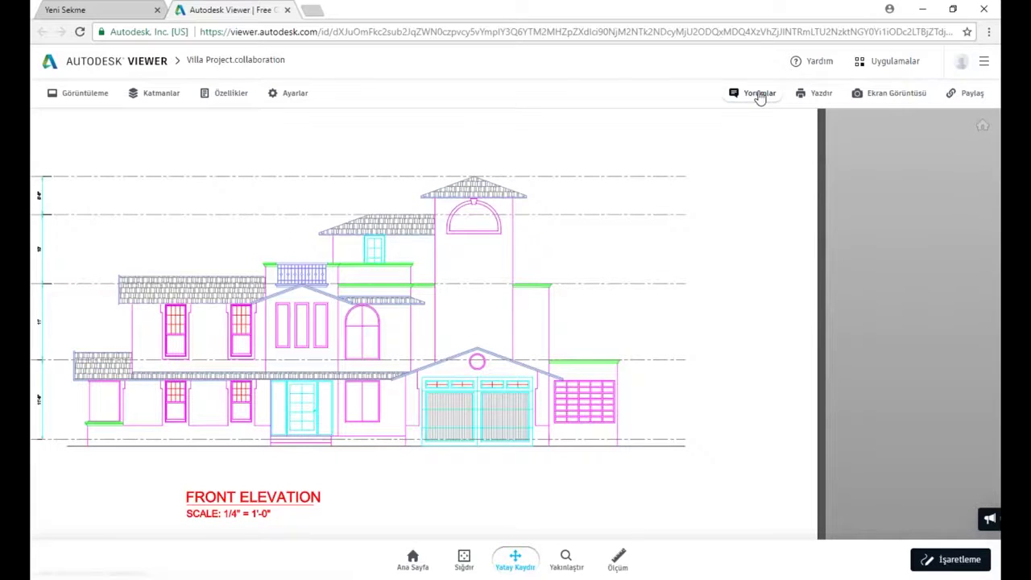
# - Show the comments panel and zoom in on the garage gable's round window
pyautogui.click(760, 97)
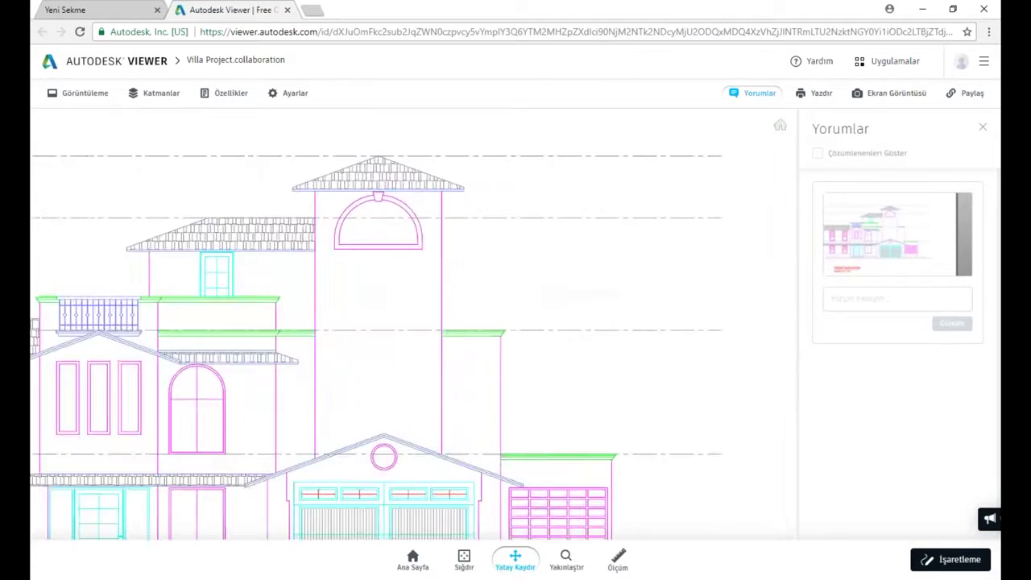
pyautogui.scroll(5, 376, 216)
pyautogui.moveTo(446, 216); pyautogui.dragTo(448, 341)
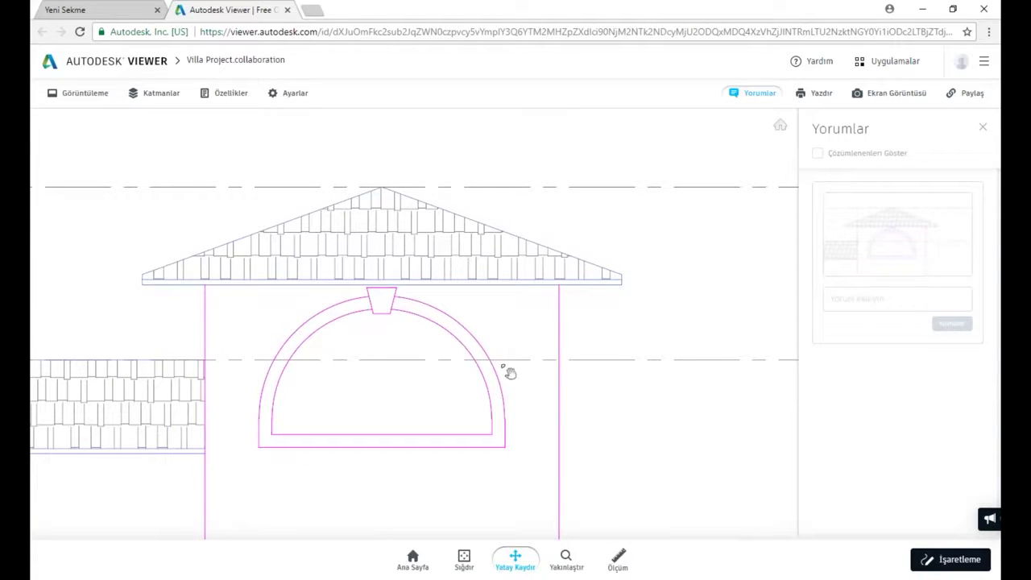
pyautogui.scroll(-1, 600, 325)
pyautogui.scroll(-2, 600, 325)
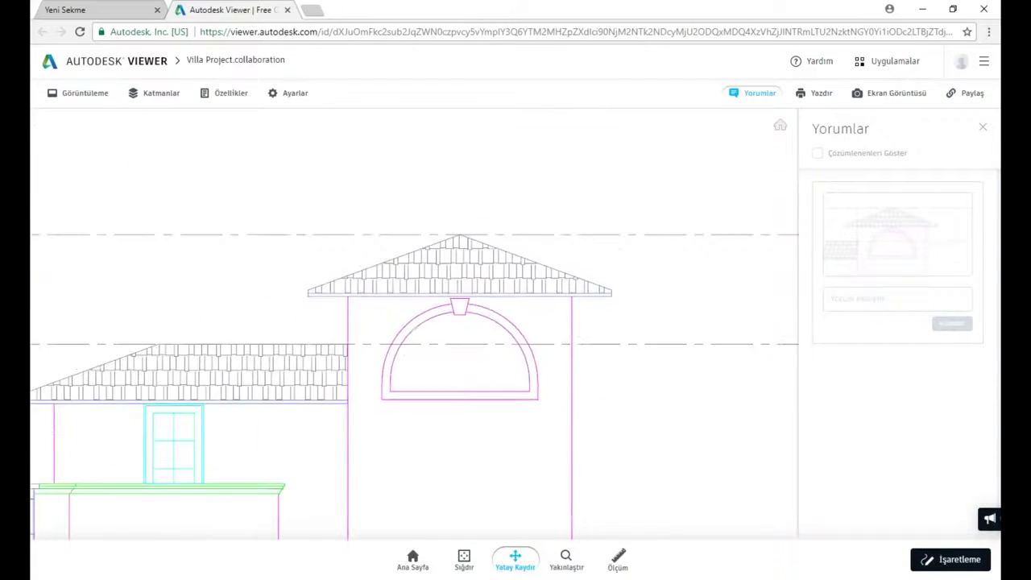
pyautogui.scroll(-2, 601, 325)
pyautogui.scroll(-1, 600, 325)
pyautogui.scroll(1, 599, 323)
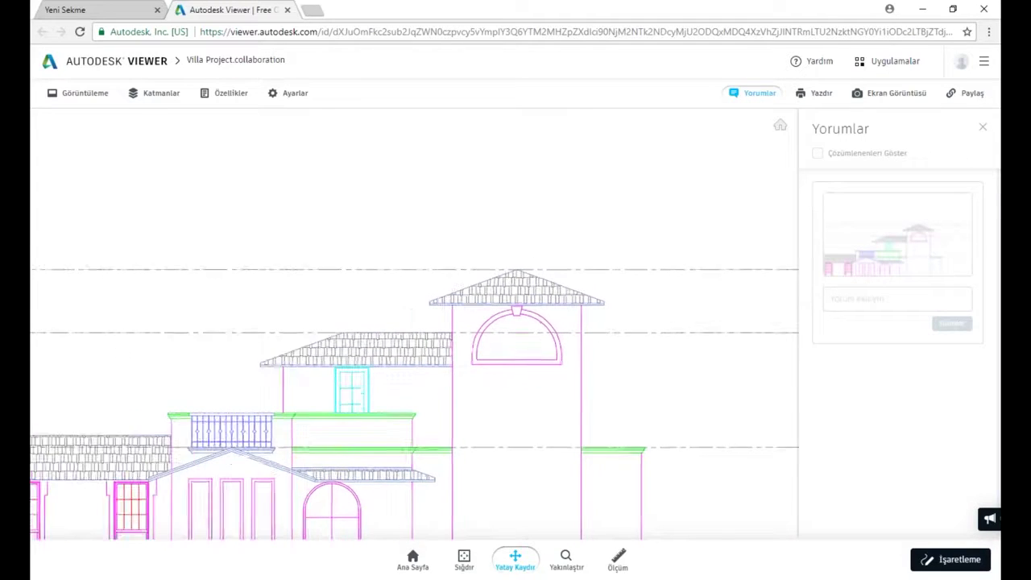
pyautogui.scroll(1, 599, 322)
pyautogui.scroll(1, 599, 323)
pyautogui.scroll(1, 598, 323)
pyautogui.scroll(-2, 552, 371)
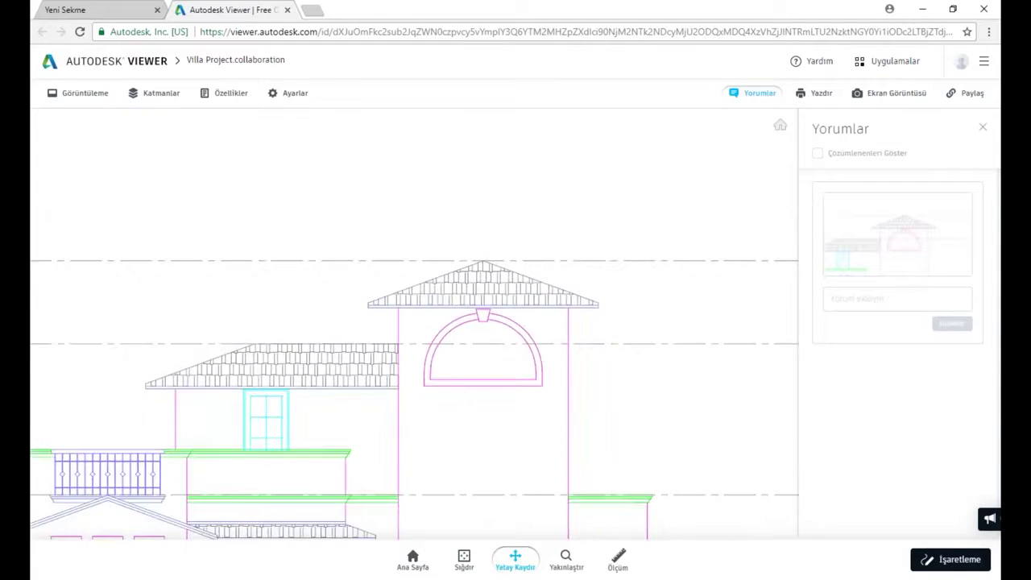
pyautogui.scroll(-1, 497, 415)
pyautogui.moveTo(556, 426); pyautogui.dragTo(606, 196)
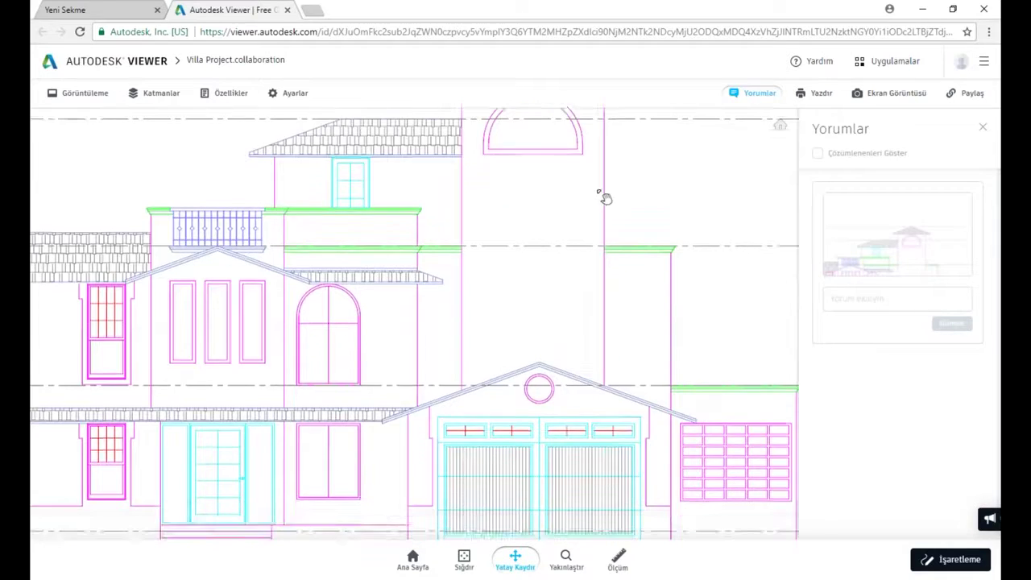
pyautogui.scroll(1, 535, 318)
pyautogui.scroll(1, 534, 330)
pyautogui.scroll(2, 536, 334)
pyautogui.scroll(2, 564, 355)
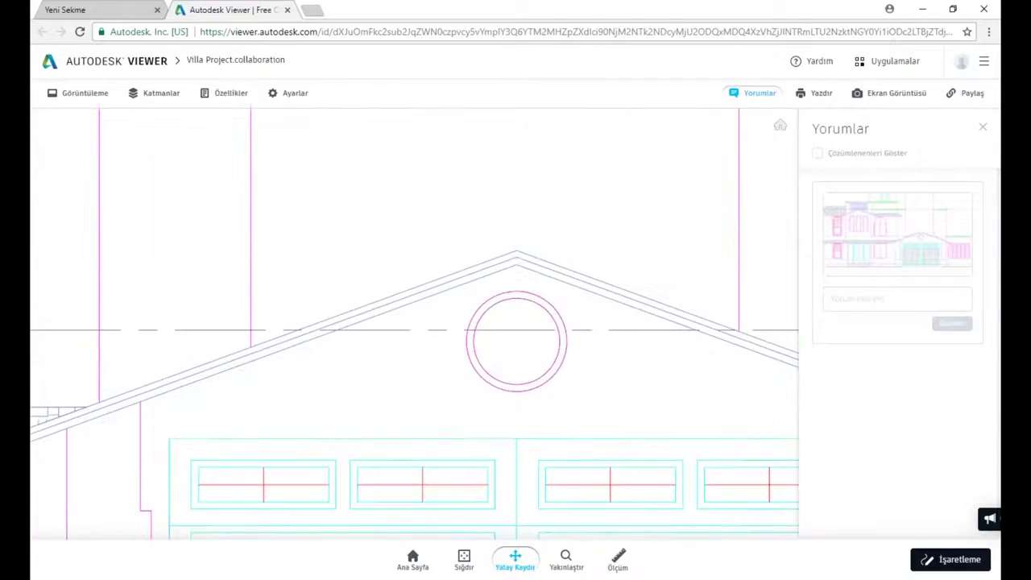
pyautogui.scroll(1, 555, 357)
pyautogui.scroll(1, 502, 349)
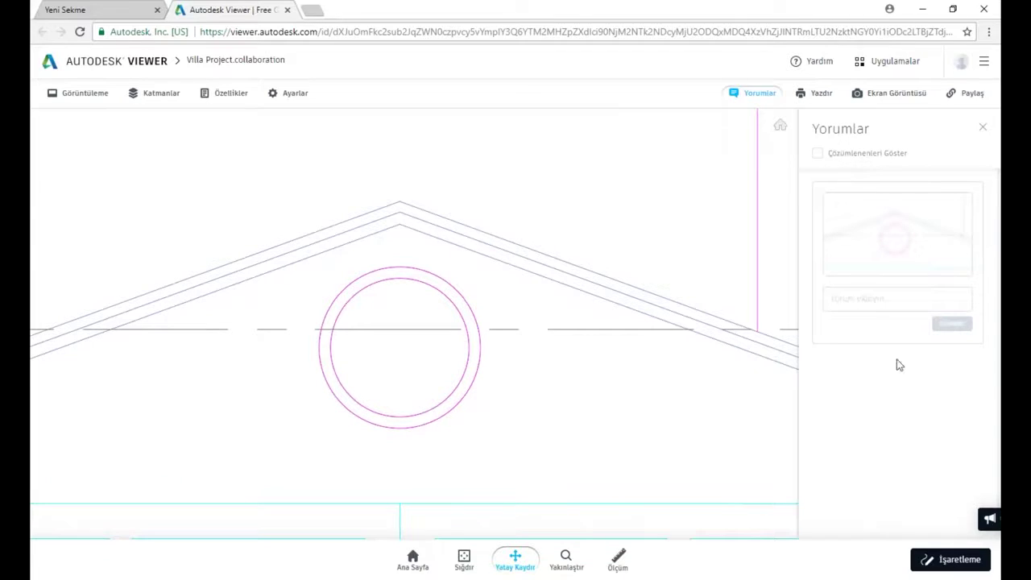
# - Post the comment 'pencere olmasın' on that close-up and minimize Chrome
pyautogui.click(881, 296)
pyautogui.write('pencere olmasın')
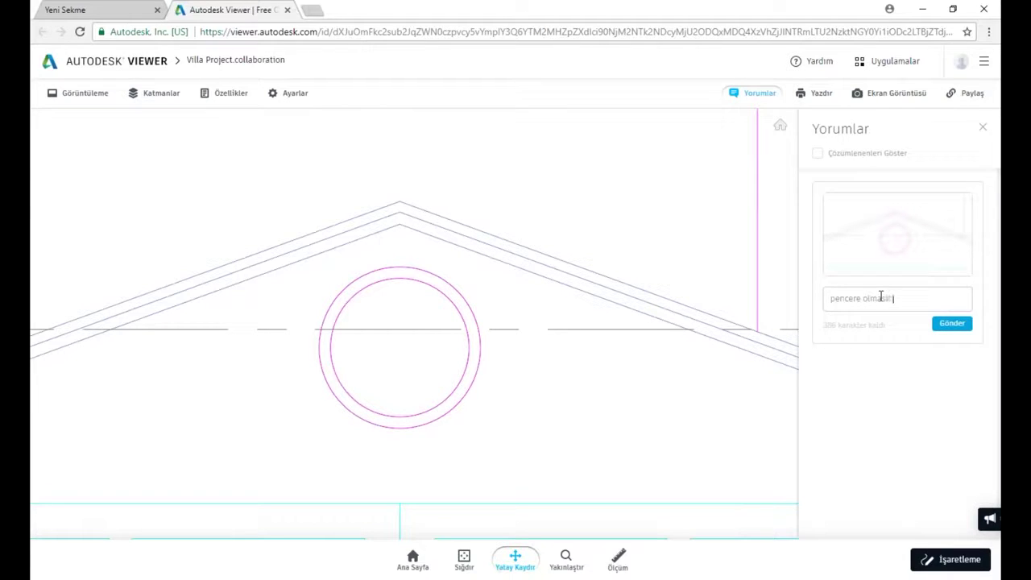
pyautogui.click(954, 324)
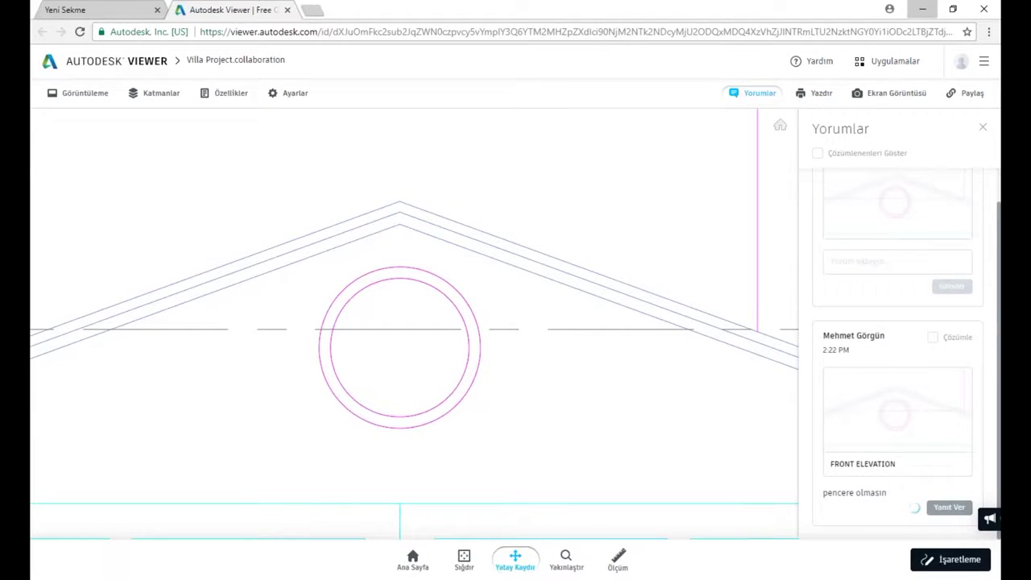
pyautogui.click(922, 9)
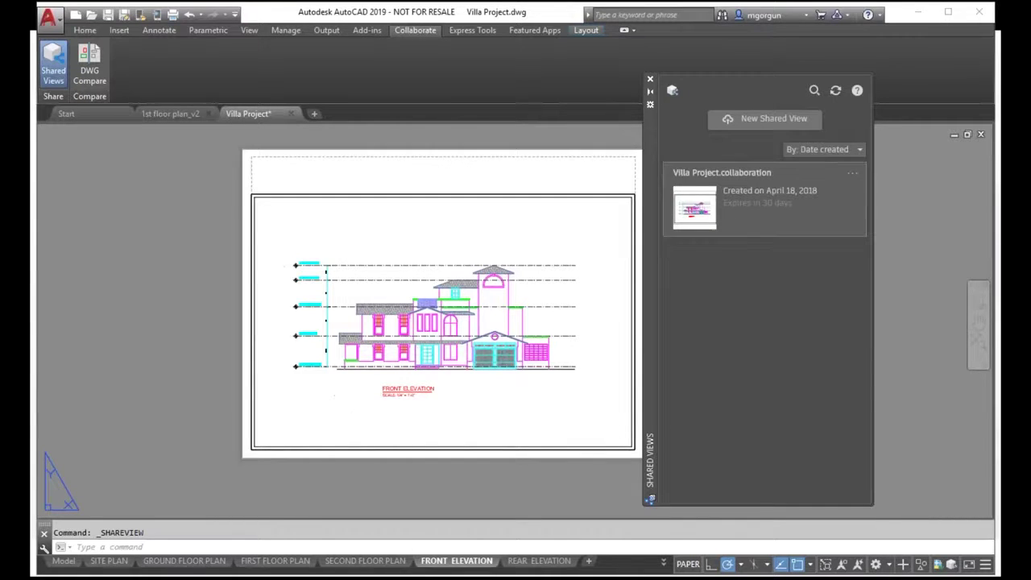
# - Refresh Shared Views and open Villa Project.collaboration's 'pencere olmasın' comment
pyautogui.click(836, 90)
pyautogui.click(755, 226)
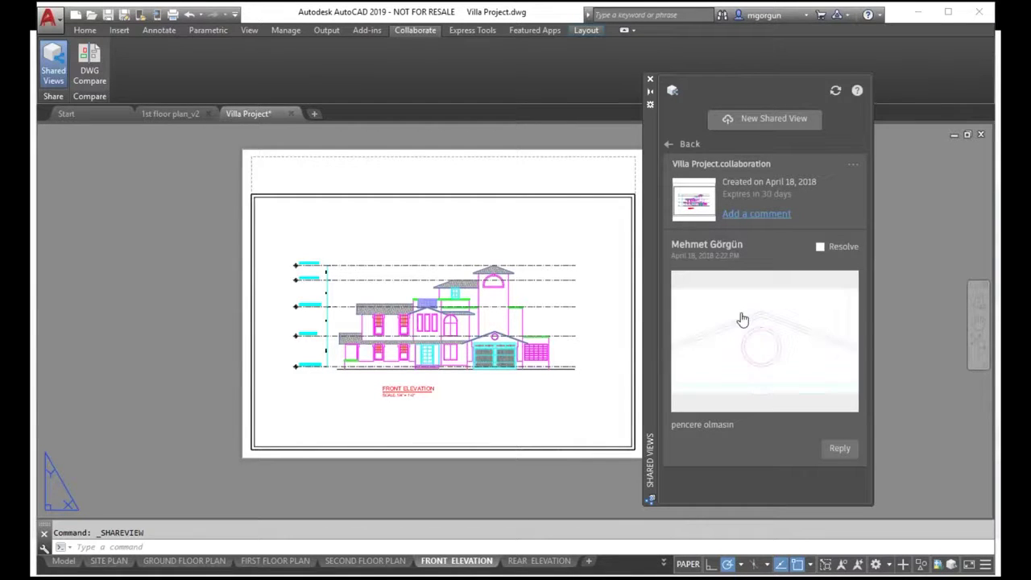